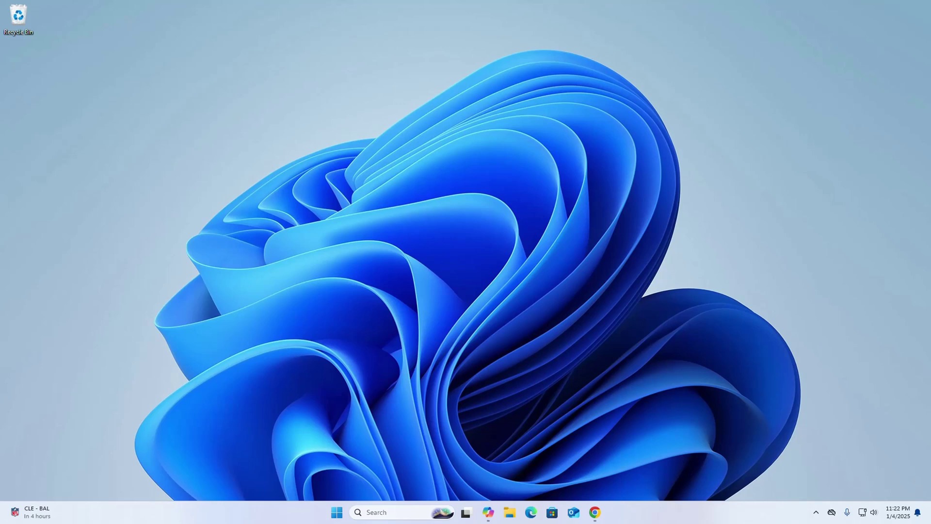
Step: Restore the Chrome window with the 7-zip search results from the taskbar
{"action": "left_click", "coordinate": [594, 513]}
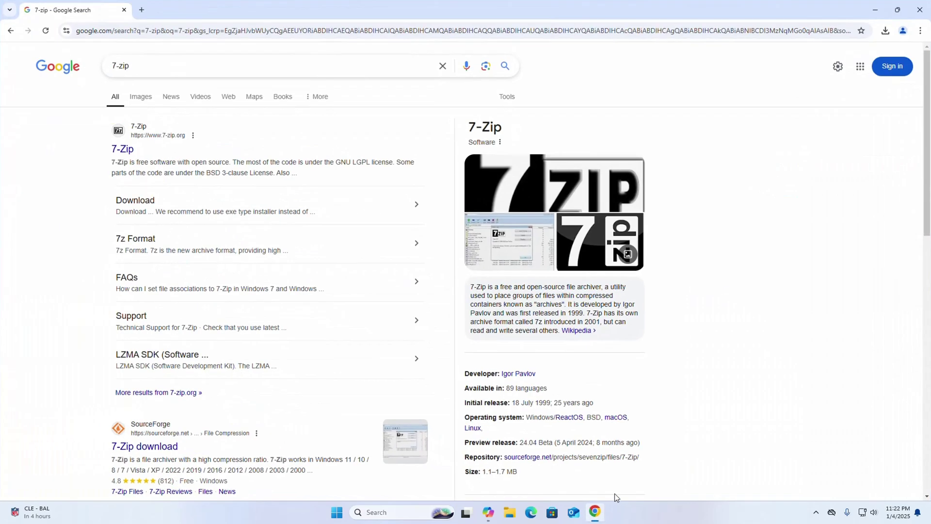
Step: Get 7z2409-x64.exe from the 7-zip.org Download page and show it in Downloads
{"action": "left_click", "coordinate": [163, 139]}
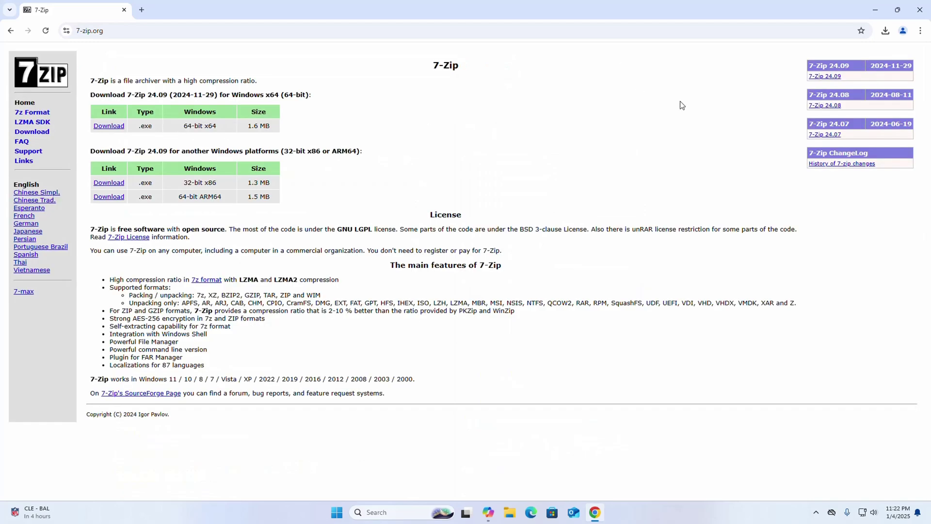
{"action": "left_click", "coordinate": [35, 134]}
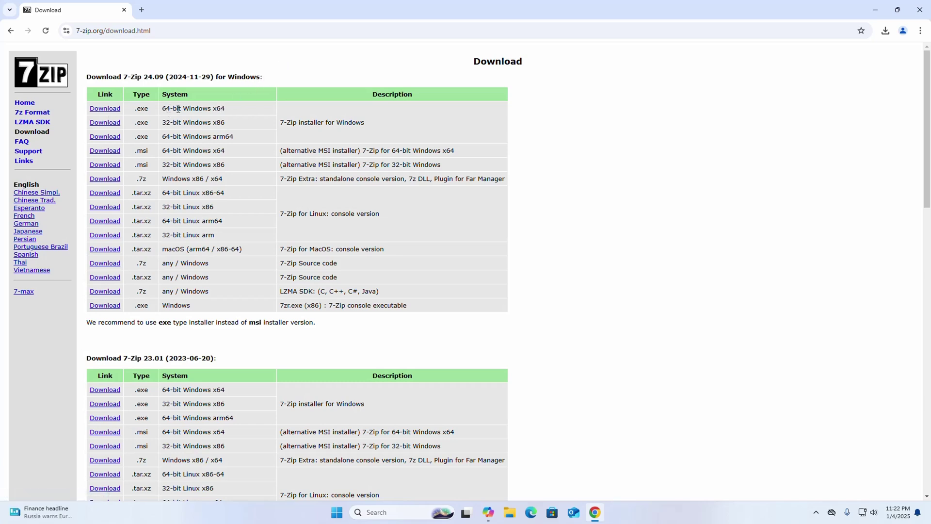
{"action": "left_click", "coordinate": [104, 113]}
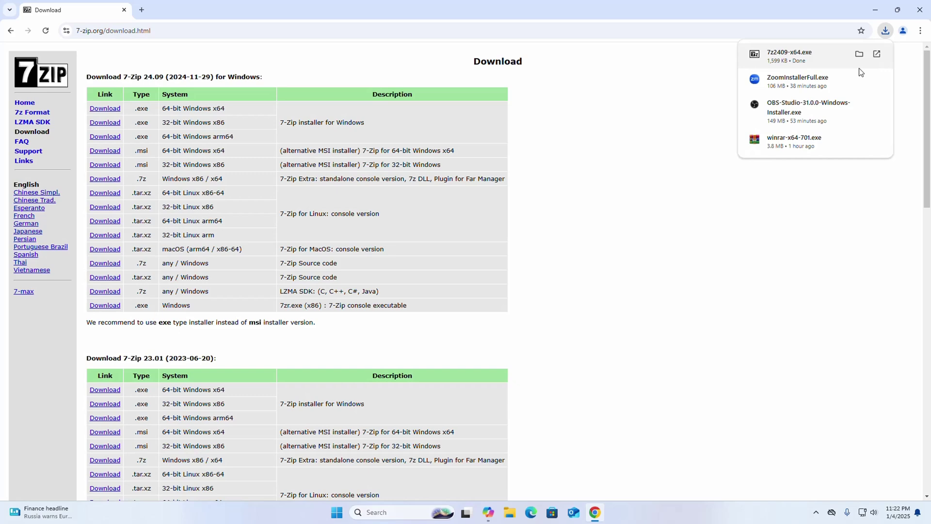
{"action": "left_click", "coordinate": [859, 54]}
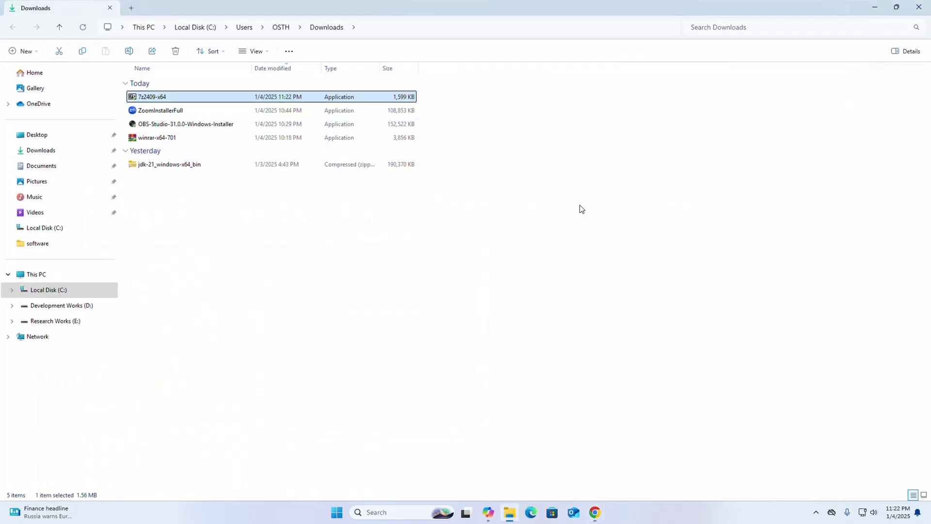
Step: Launch 7z2409-x64 from the Downloads folder and approve the User Account Control prompt
{"action": "left_click", "coordinate": [56, 154]}
{"action": "left_click", "coordinate": [192, 98]}
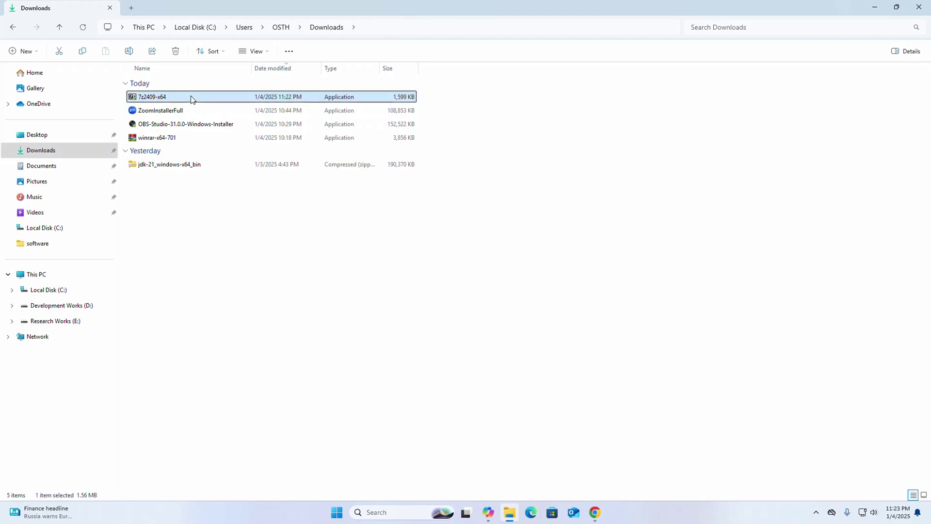
{"action": "right_click", "coordinate": [191, 97]}
{"action": "left_click", "coordinate": [214, 134]}
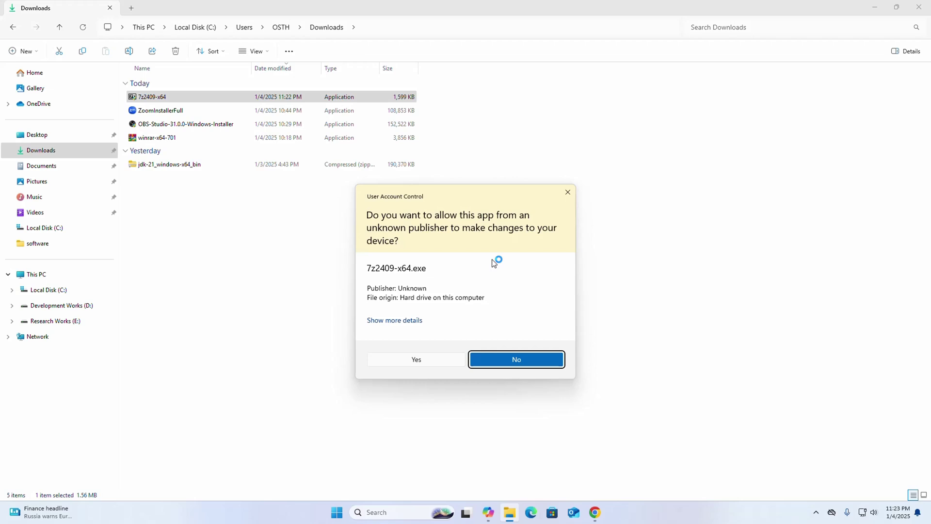
{"action": "left_click", "coordinate": [391, 362]}
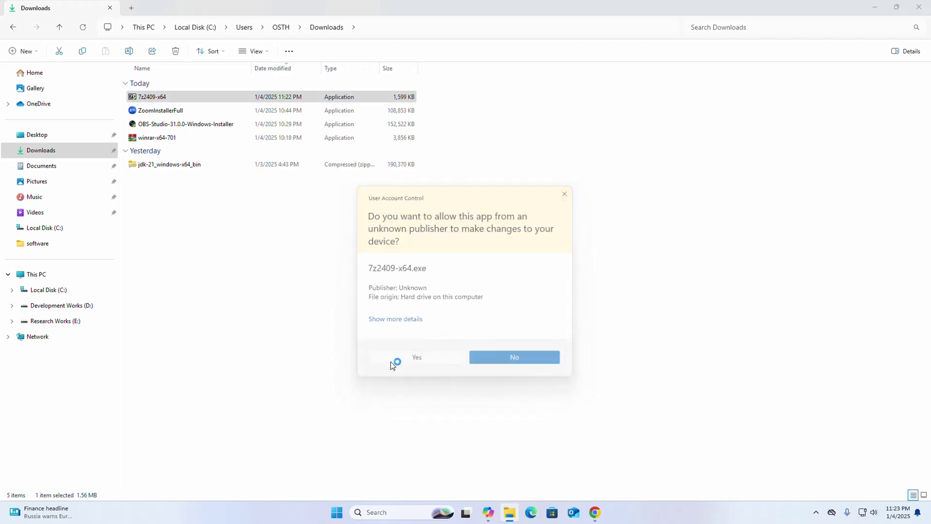
Step: Clear other windows and keep the default C:\Program Files\7-Zip\ destination, cancelling Browse
{"action": "left_click", "coordinate": [875, 7]}
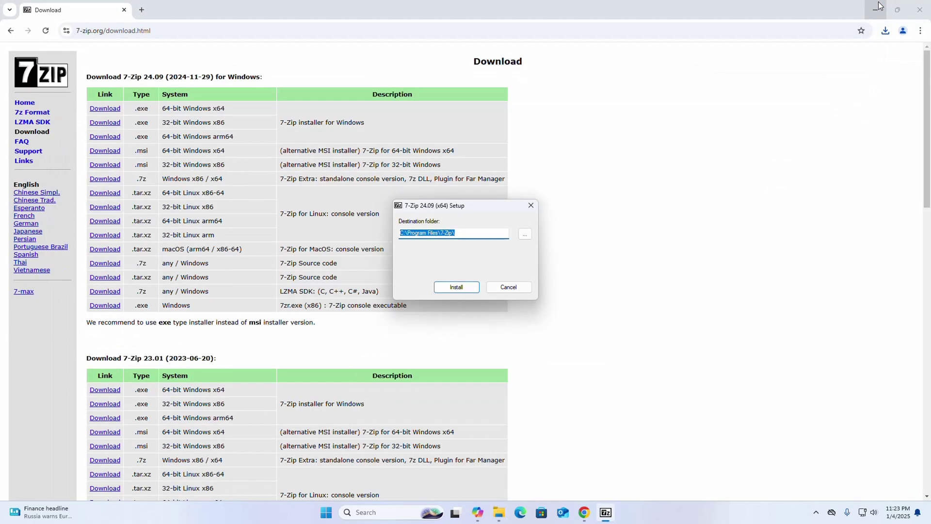
{"action": "left_click", "coordinate": [878, 4]}
{"action": "double_click", "coordinate": [446, 233]}
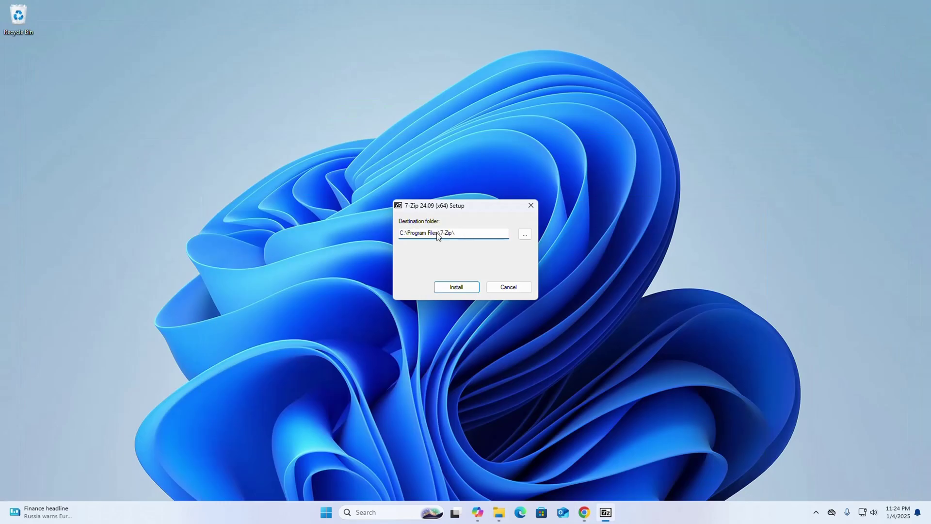
{"action": "left_click_drag", "start_coordinate": [456, 233], "coordinate": [401, 235]}
{"action": "left_click", "coordinate": [461, 236]}
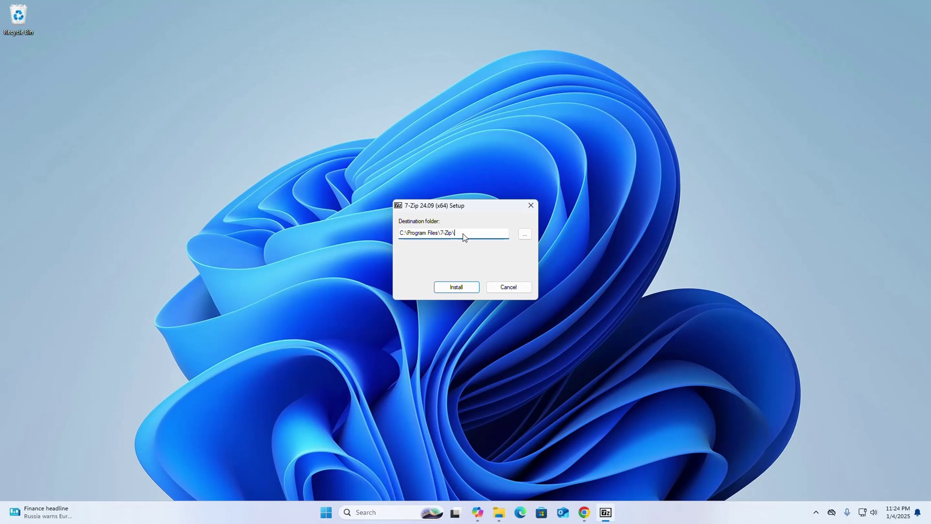
{"action": "left_click", "coordinate": [525, 236]}
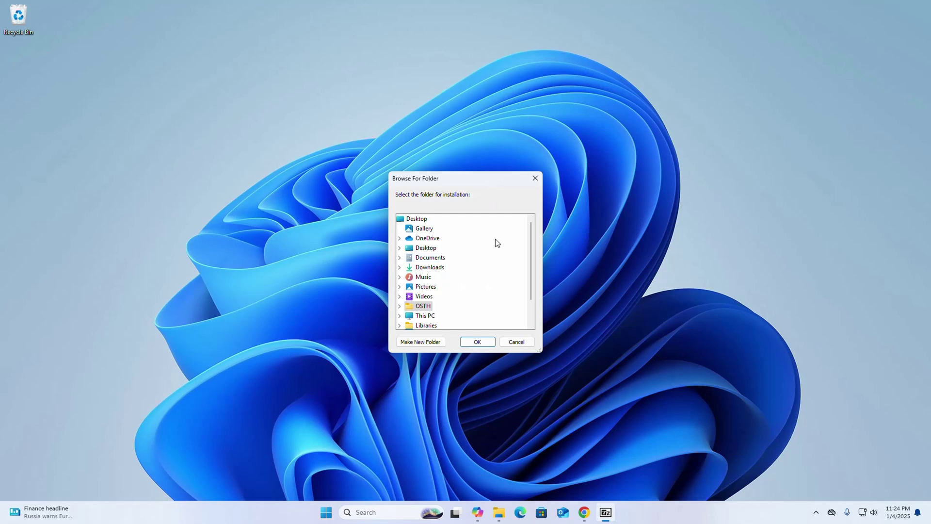
{"action": "left_click", "coordinate": [514, 340]}
Step: Install 7-Zip 24.09 (x64) and close the finished Setup
{"action": "left_click_drag", "start_coordinate": [462, 232], "coordinate": [398, 234]}
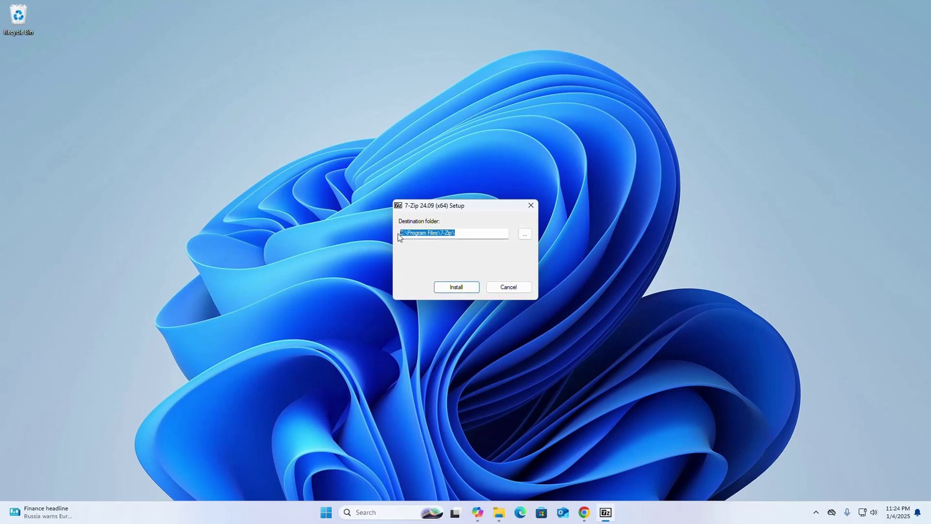
{"action": "left_click", "coordinate": [453, 287]}
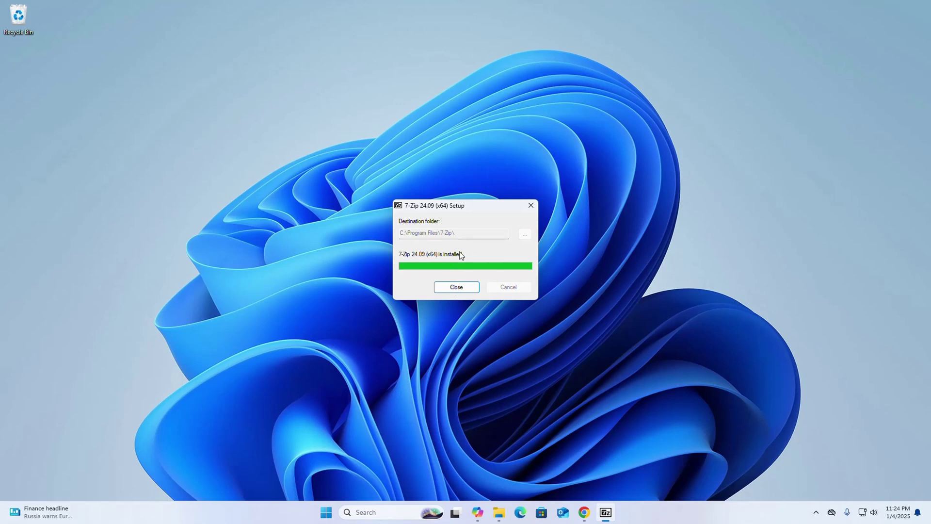
{"action": "left_click", "coordinate": [455, 287]}
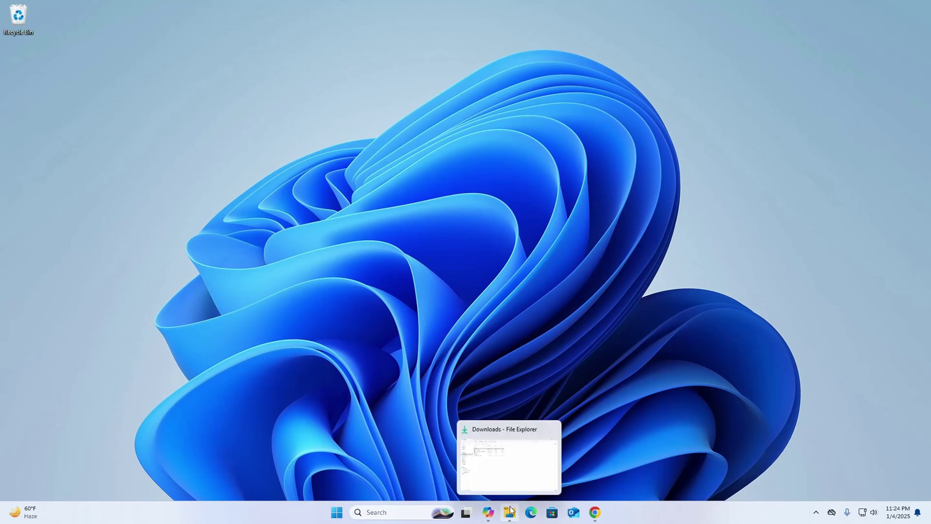
Step: Return to Downloads and bring up the Open with menu for jdk-21_windows-x64_bin
{"action": "left_click", "coordinate": [510, 461]}
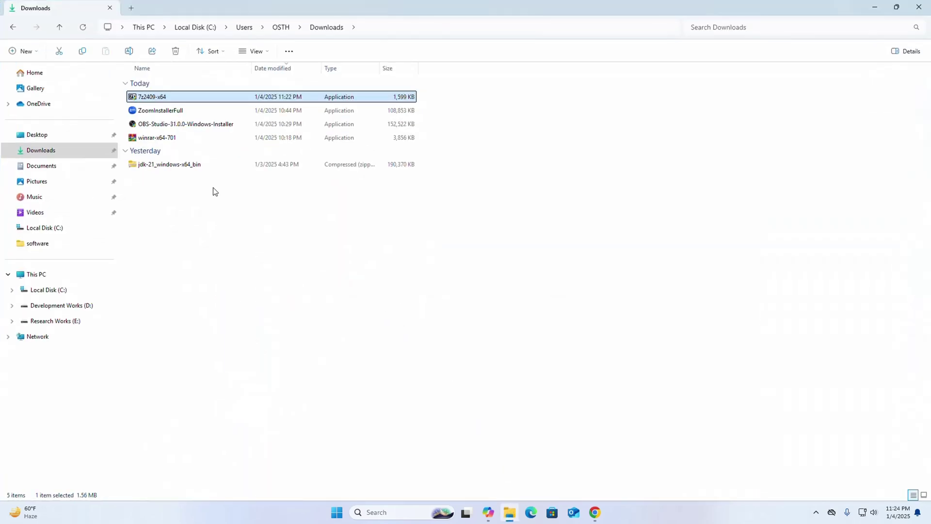
{"action": "left_click", "coordinate": [191, 166]}
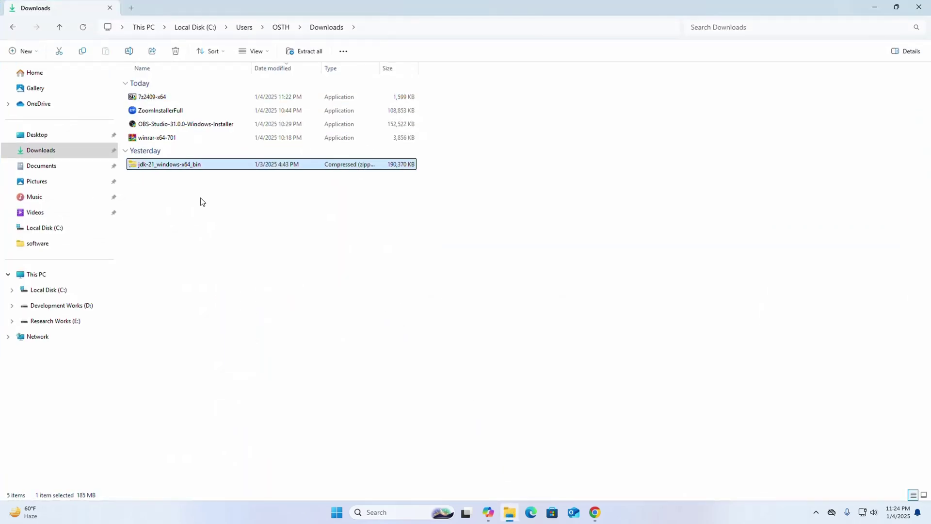
{"action": "right_click", "coordinate": [214, 165]}
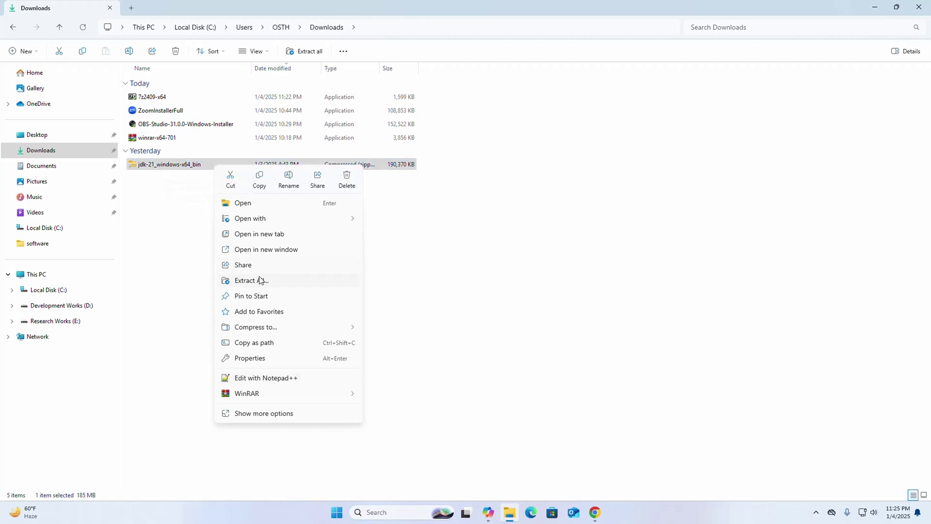
{"action": "mouse_move", "coordinate": [287, 222]}
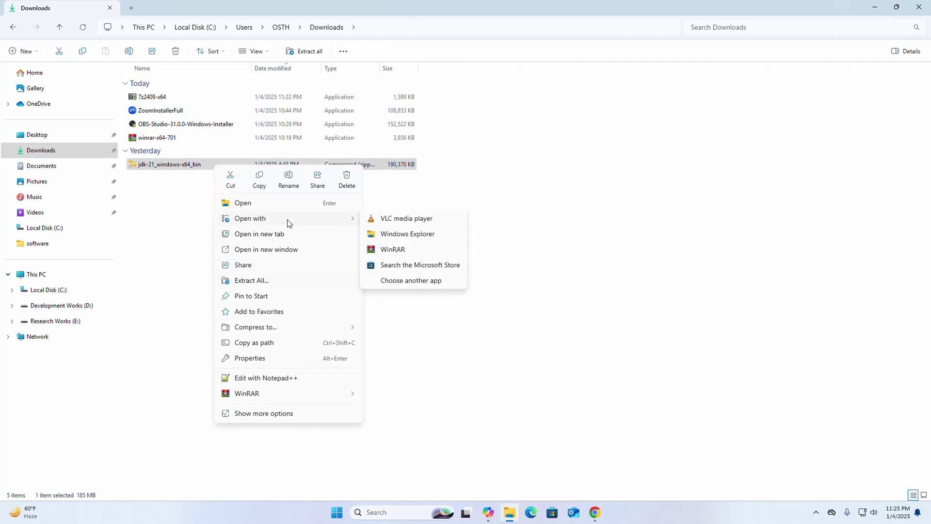
Step: Open jdk-21_windows-x64_bin.zip just once with Program Files\7-Zip\7zFM
{"action": "left_click", "coordinate": [409, 283]}
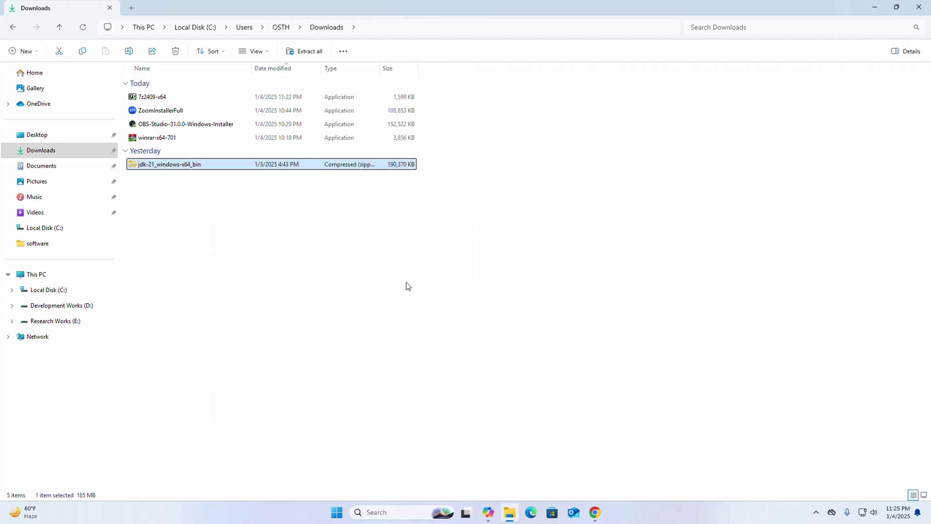
{"action": "scroll", "coordinate": [408, 291], "scroll_direction": "down", "scroll_amount": 3}
{"action": "left_click", "coordinate": [415, 365]}
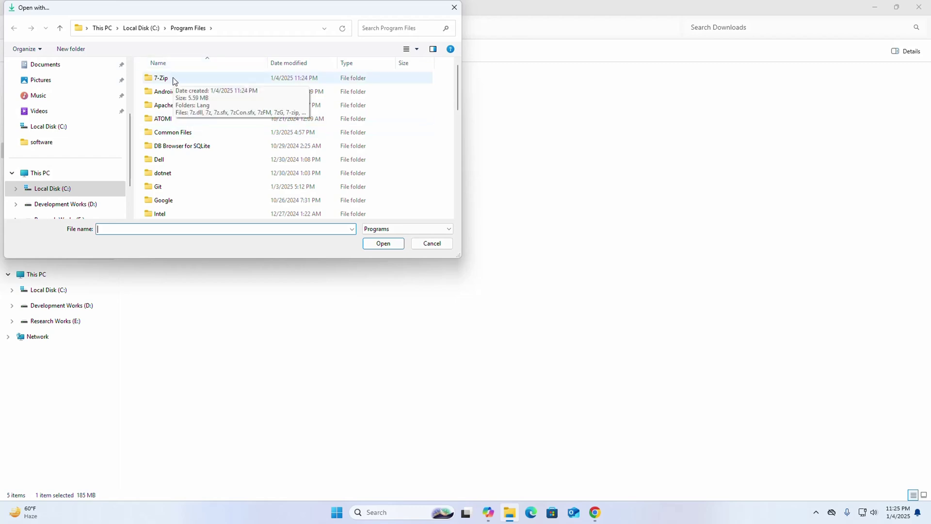
{"action": "double_click", "coordinate": [172, 78]}
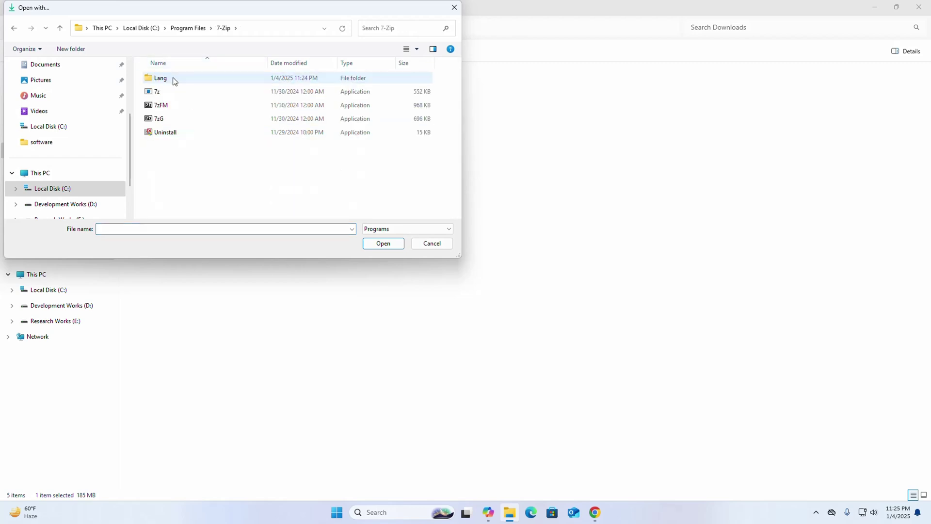
{"action": "left_click", "coordinate": [158, 106]}
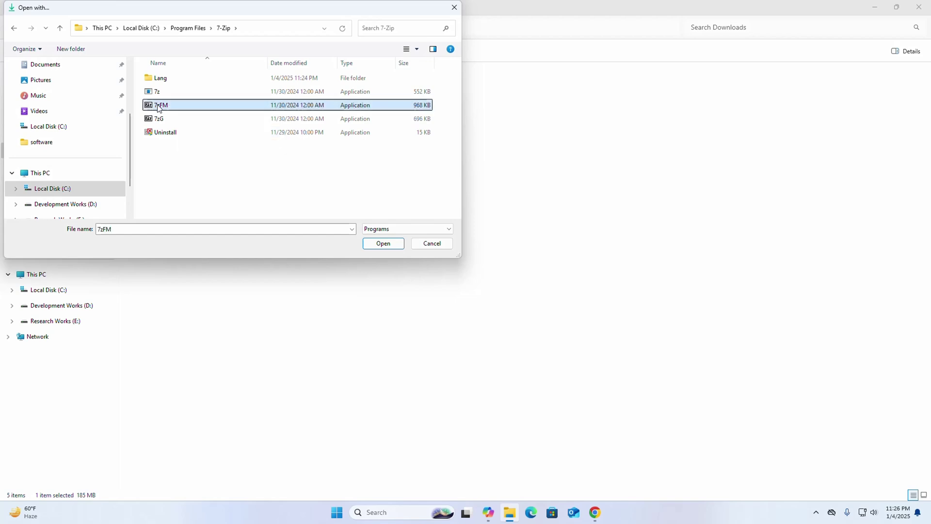
{"action": "left_click", "coordinate": [195, 105]}
{"action": "left_click", "coordinate": [219, 105]}
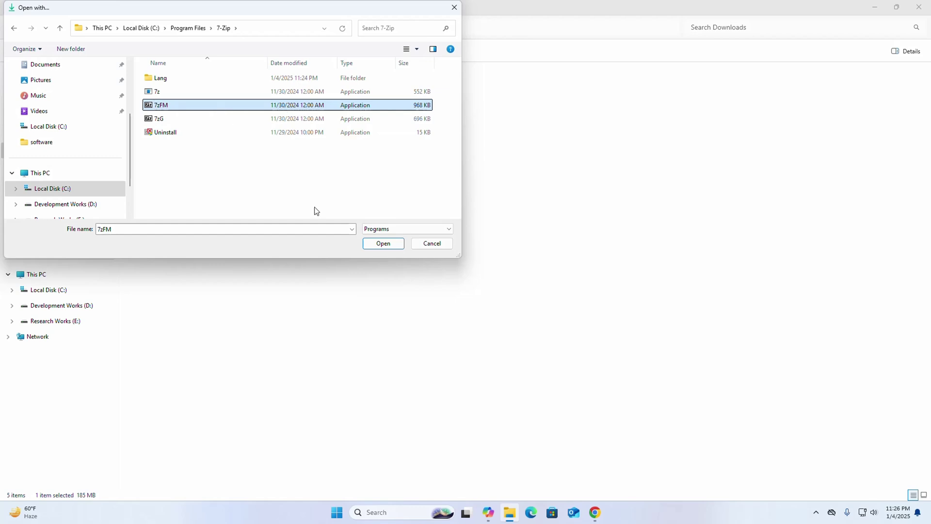
{"action": "left_click", "coordinate": [383, 244]}
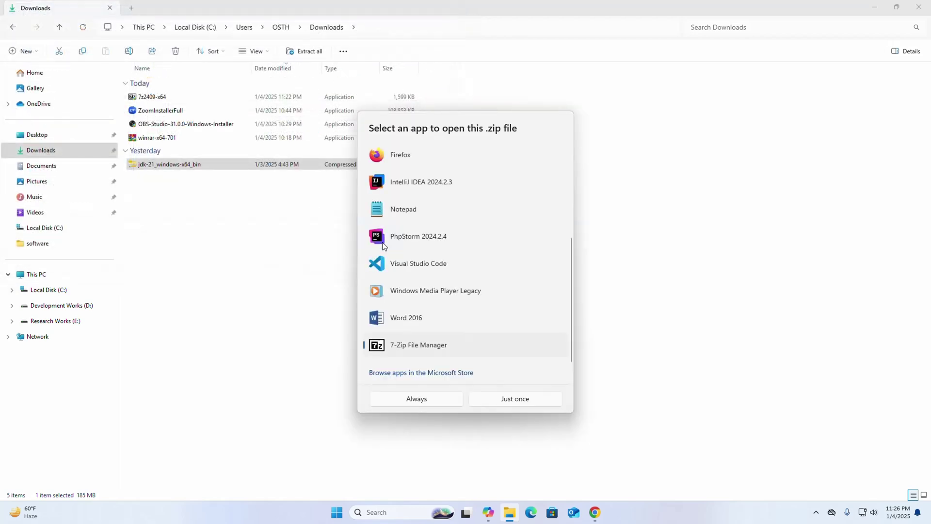
{"action": "left_click", "coordinate": [514, 399]}
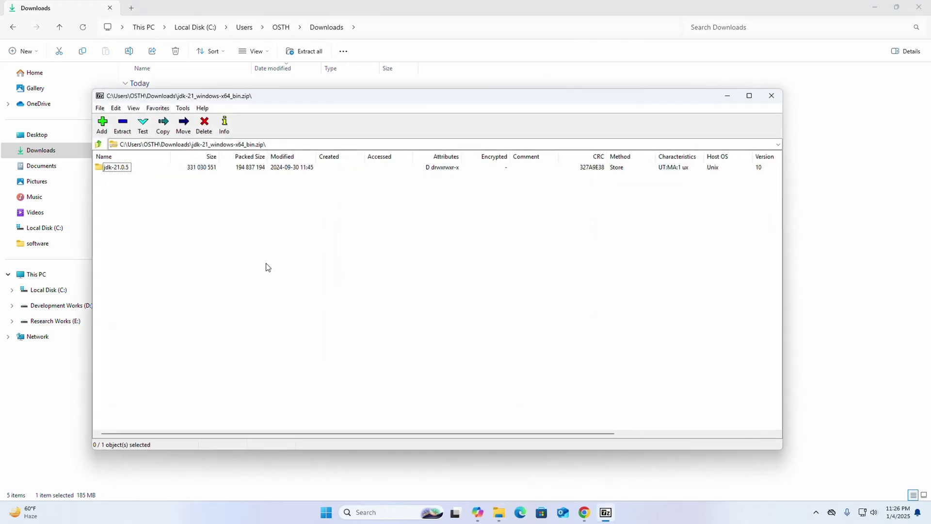
Step: Extract jdk-21.0.5 from the archive to the Desktop, chosen in Browse For Folder
{"action": "left_click", "coordinate": [124, 125]}
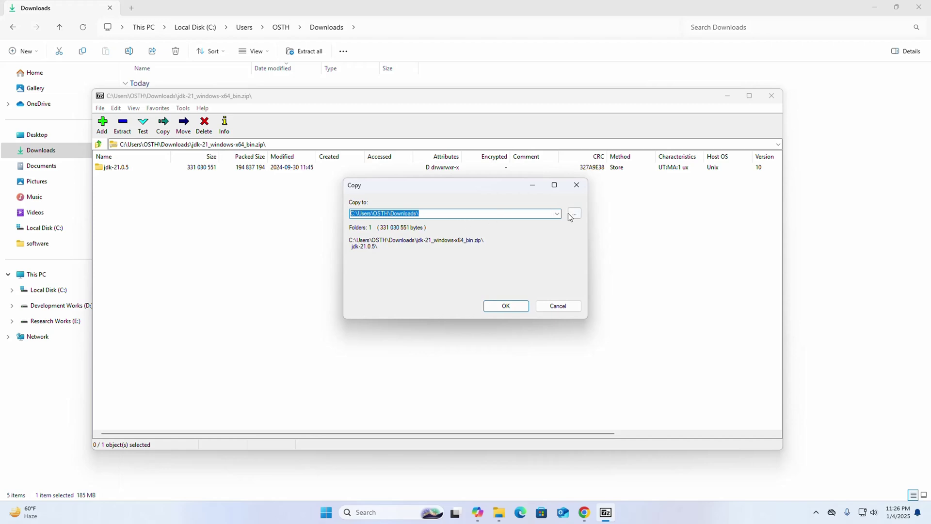
{"action": "left_click", "coordinate": [438, 214]}
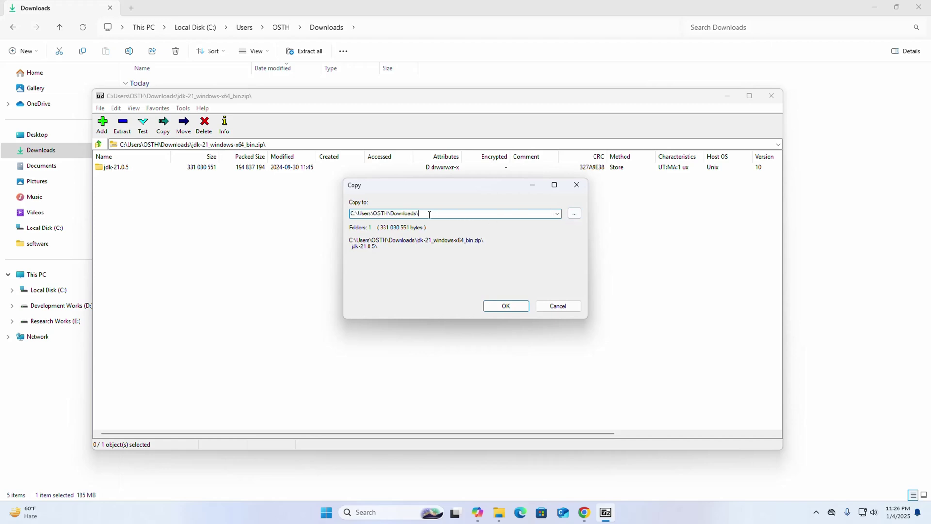
{"action": "left_click_drag", "start_coordinate": [430, 214], "coordinate": [336, 218]}
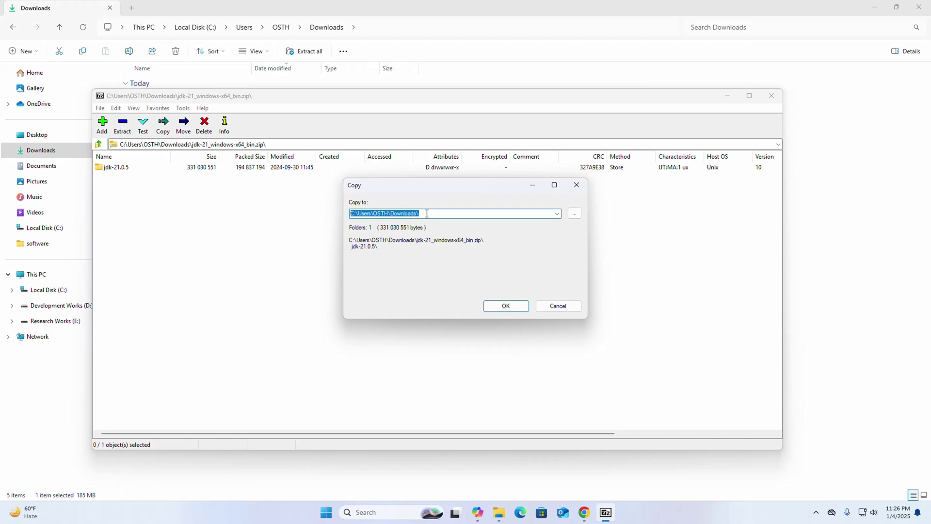
{"action": "left_click", "coordinate": [575, 214]}
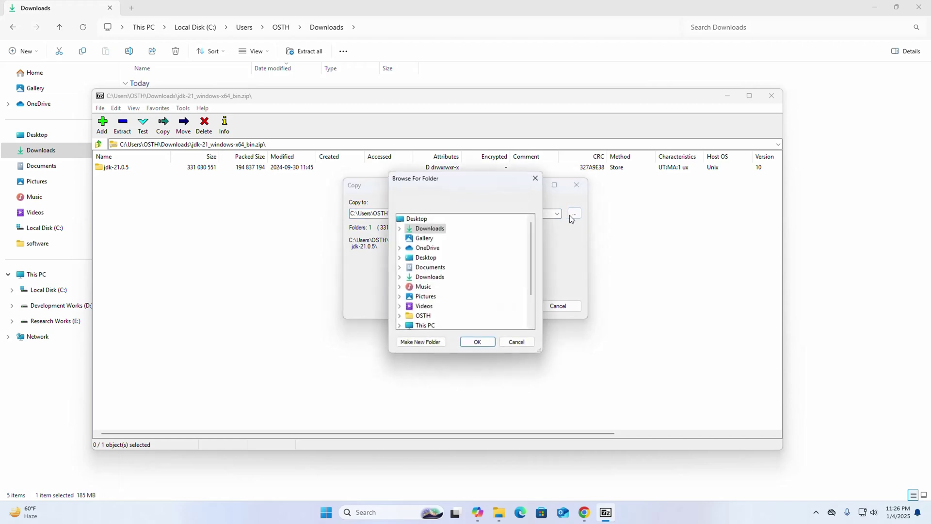
{"action": "left_click", "coordinate": [419, 261]}
{"action": "left_click", "coordinate": [478, 343]}
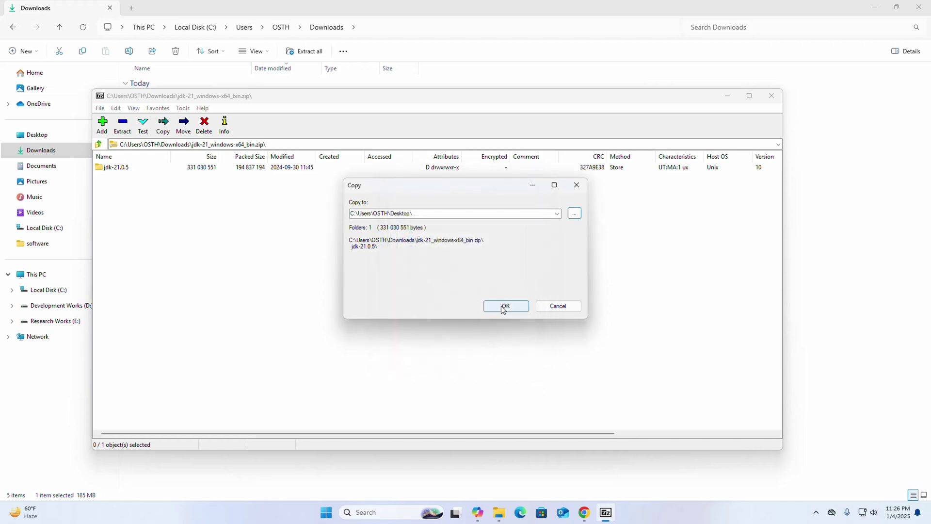
{"action": "left_click", "coordinate": [504, 307]}
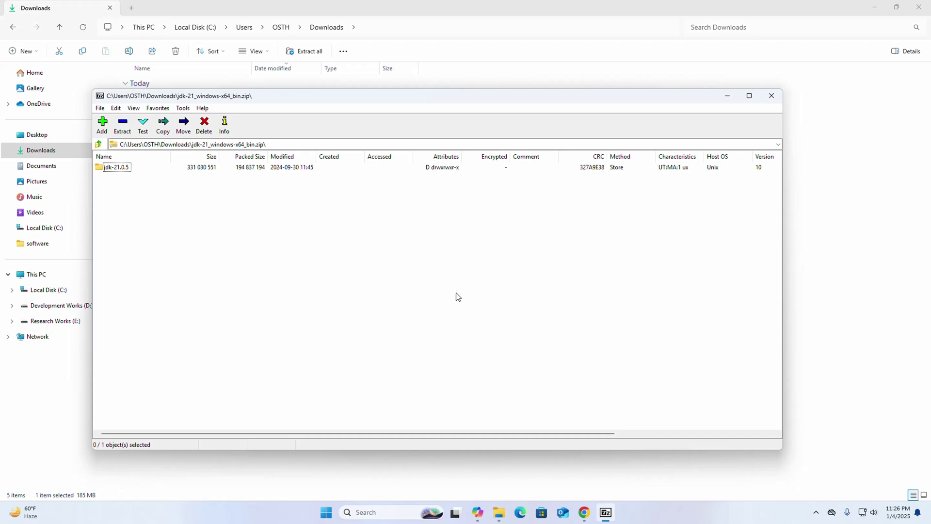
Step: Inspect the extracted jdk-21.0.5 and its bin folder, then minimize Explorer and close 7-Zip
{"action": "left_click", "coordinate": [47, 139]}
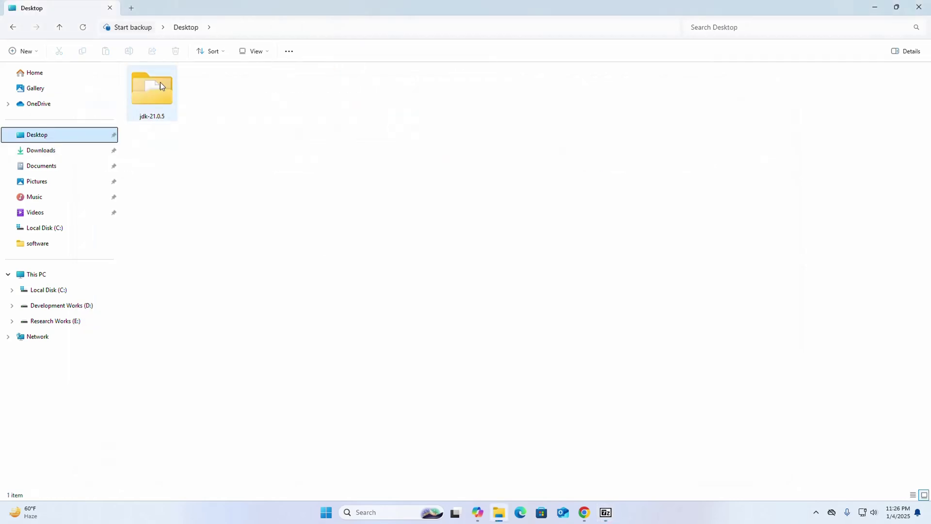
{"action": "double_click", "coordinate": [150, 93]}
{"action": "left_click", "coordinate": [141, 85]}
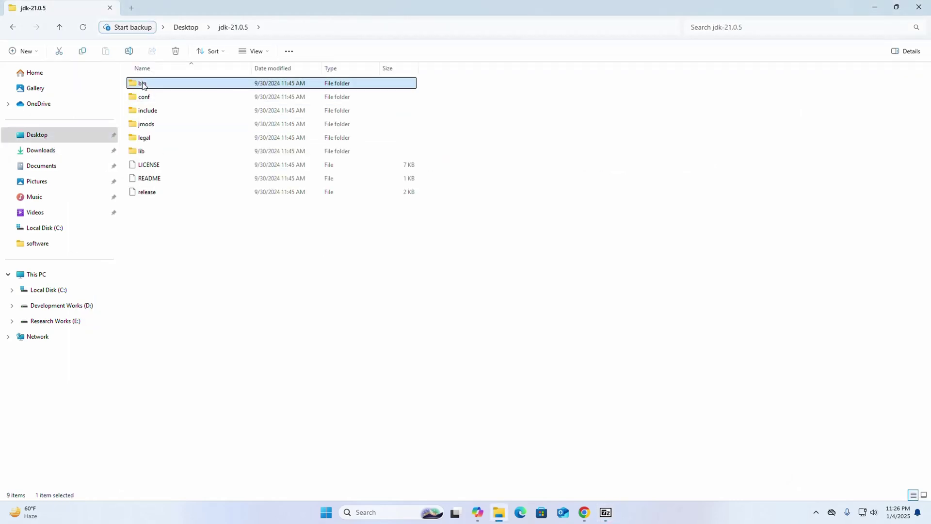
{"action": "double_click", "coordinate": [183, 84]}
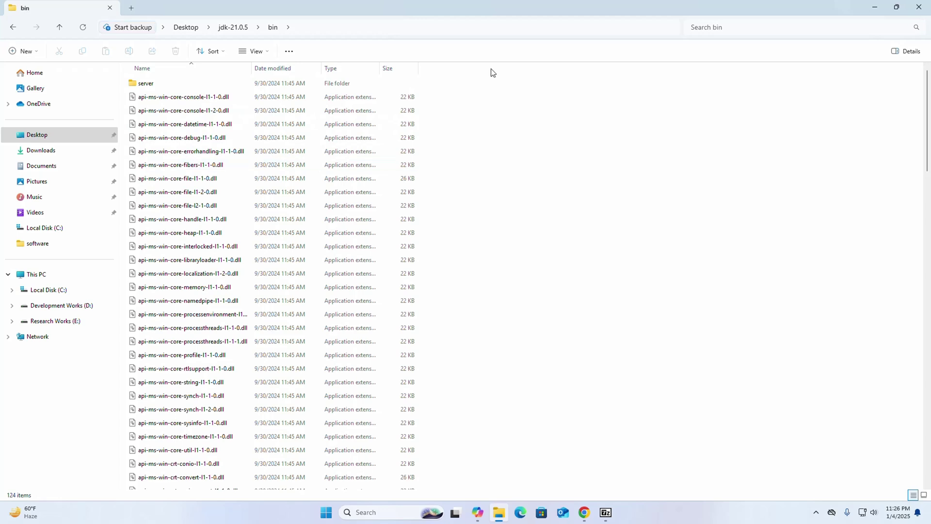
{"action": "left_click", "coordinate": [232, 28]}
{"action": "left_click", "coordinate": [300, 273]}
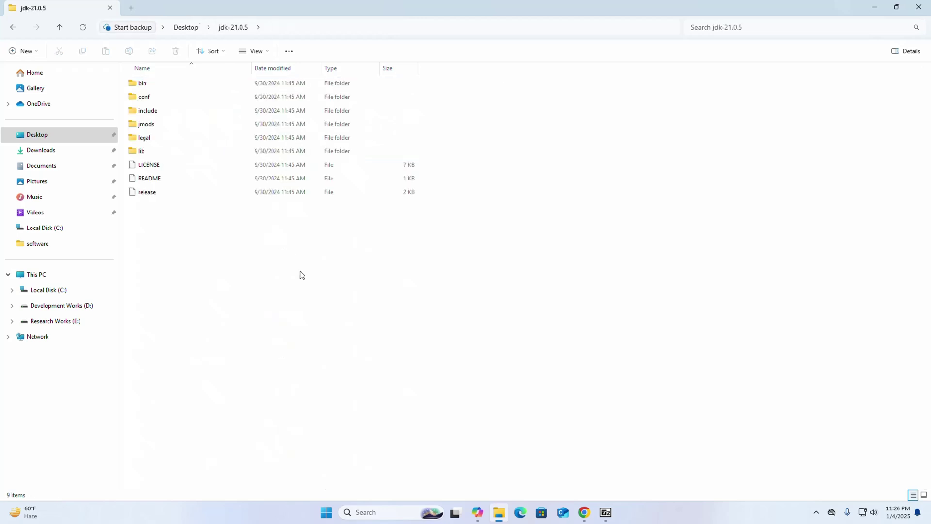
{"action": "left_click", "coordinate": [881, 4]}
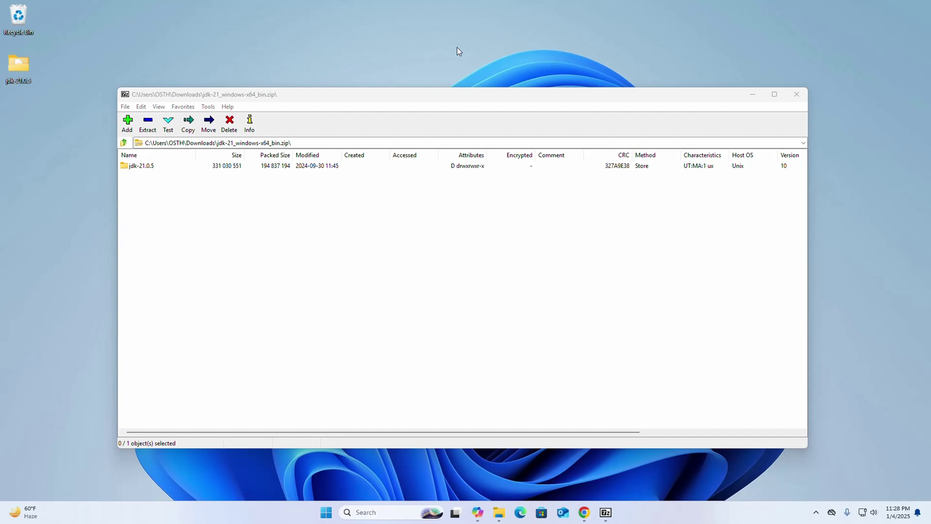
{"action": "left_click", "coordinate": [805, 92]}
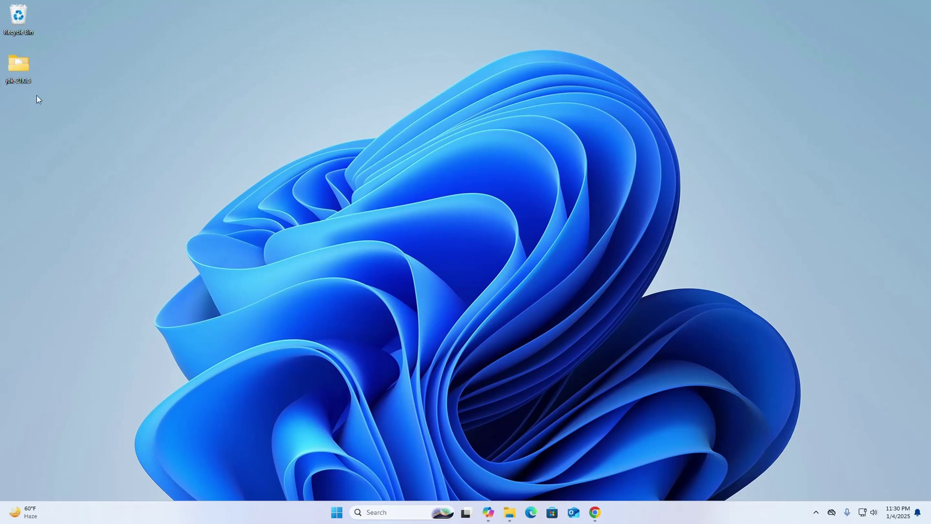
Step: Open 7-Zip's Add to Archive dialog for the desktop jdk-21.0.5 folder via Show more options
{"action": "right_click", "coordinate": [23, 66]}
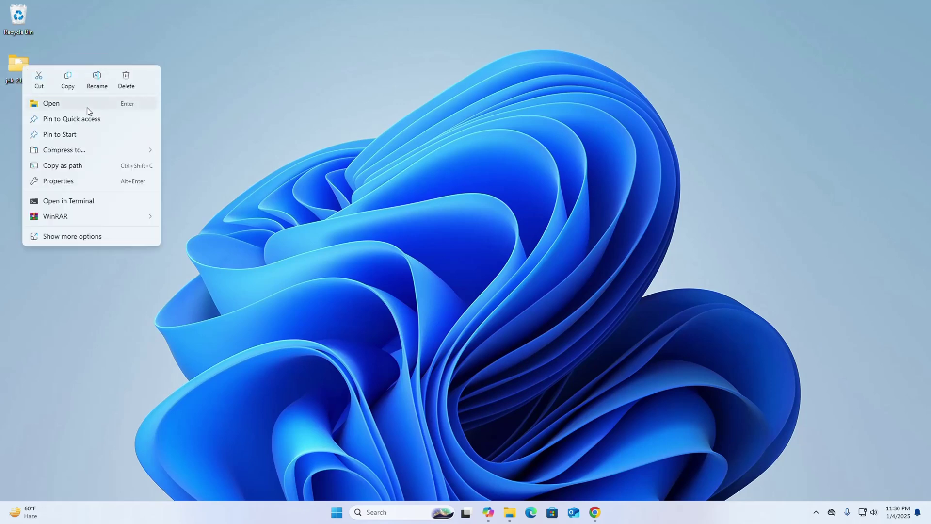
{"action": "left_click", "coordinate": [85, 238]}
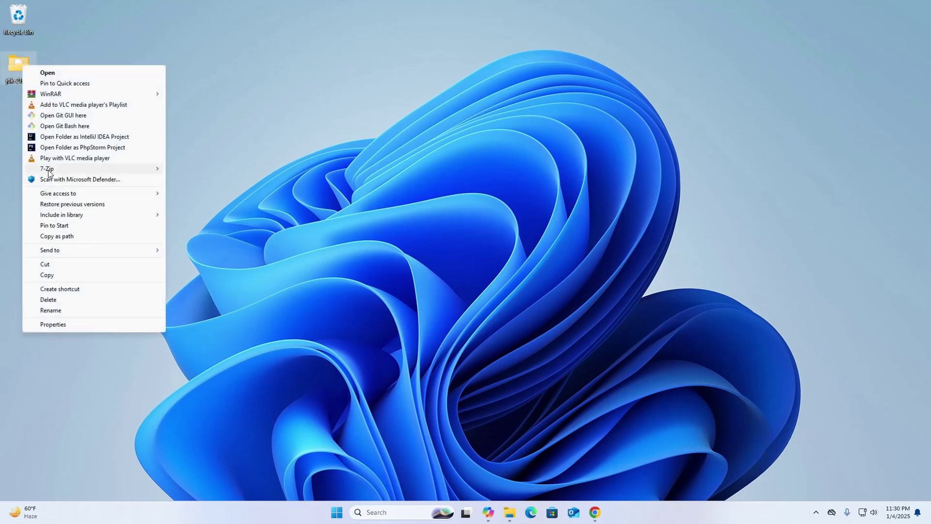
{"action": "mouse_move", "coordinate": [86, 168]}
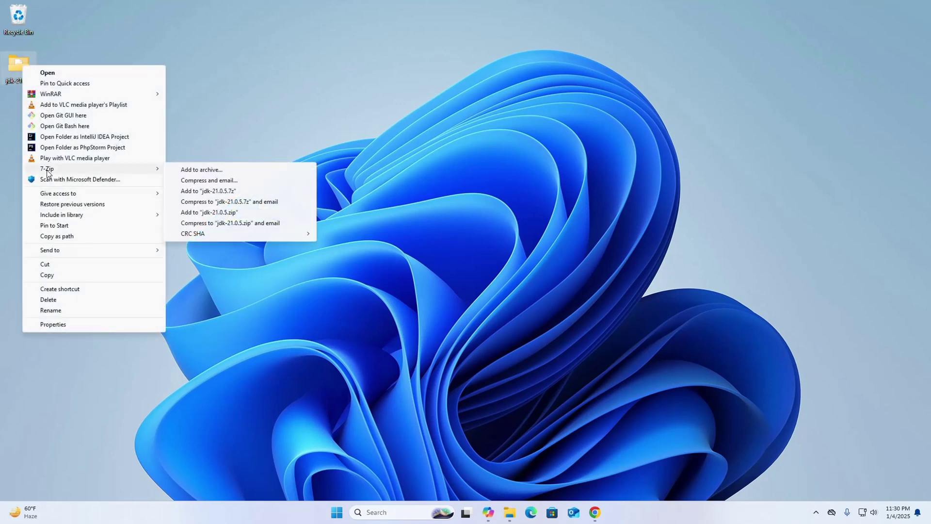
{"action": "left_click", "coordinate": [202, 170]}
{"action": "left_click_drag", "start_coordinate": [455, 117], "coordinate": [383, 111]}
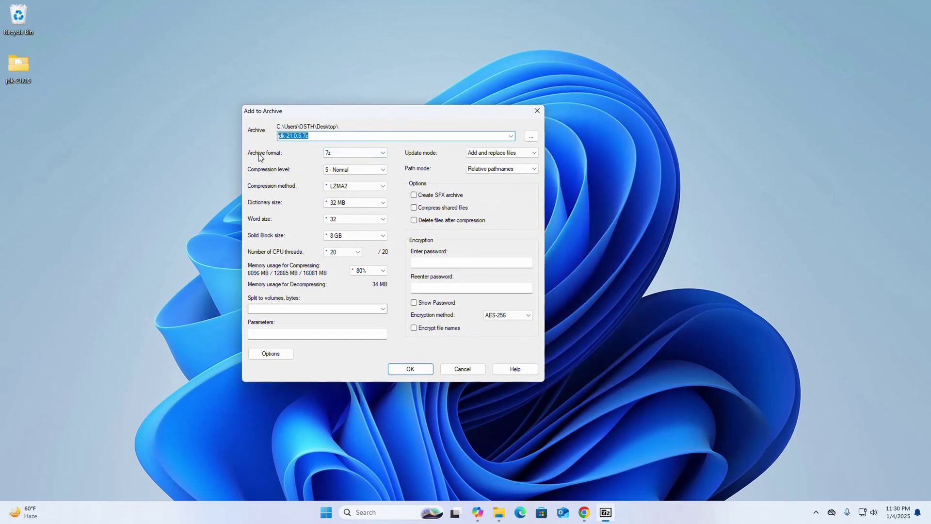
Step: Switch the archive format from 7z to zip, naming it jdk-21.0.5.zip with Deflate
{"action": "left_click", "coordinate": [384, 153]}
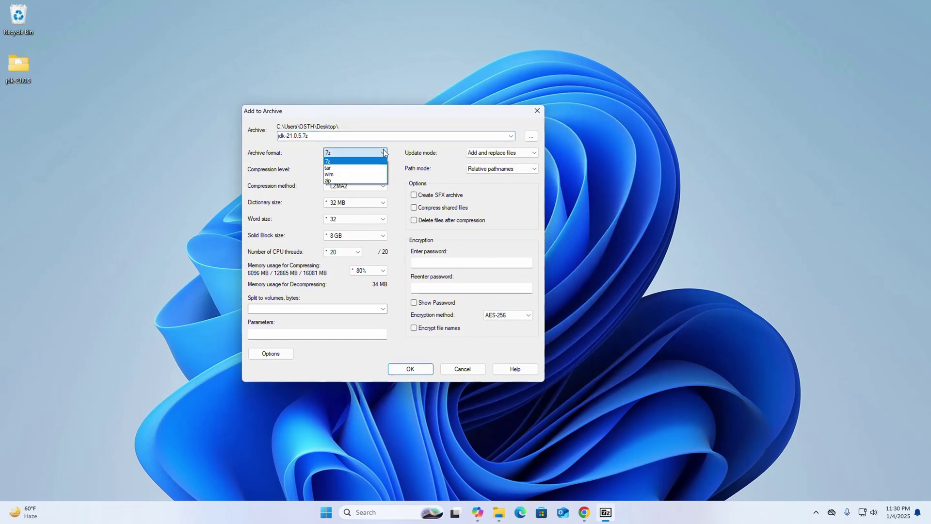
{"action": "left_click", "coordinate": [331, 181]}
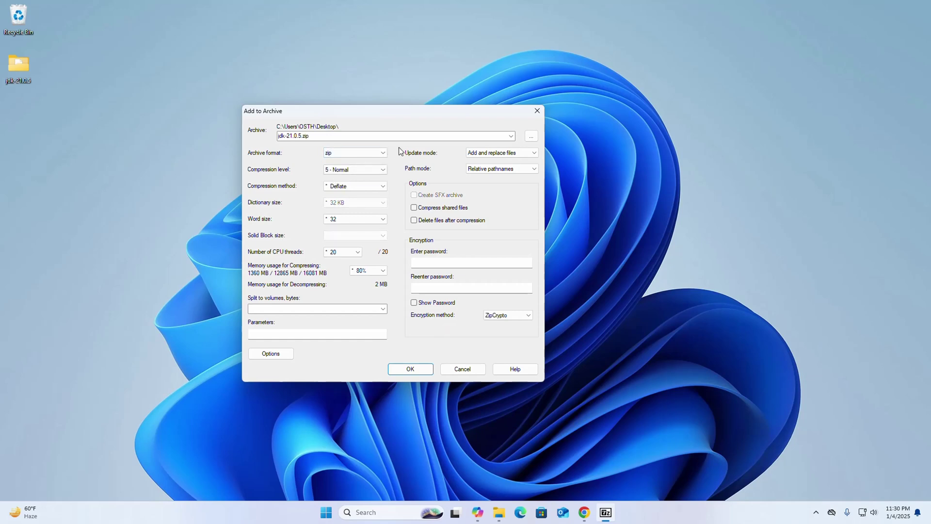
{"action": "double_click", "coordinate": [301, 136]}
{"action": "left_click", "coordinate": [291, 136]}
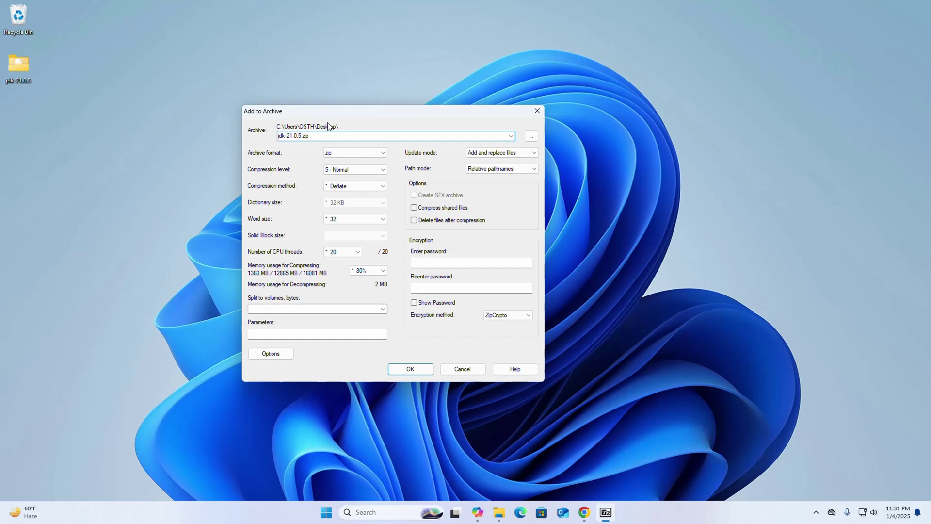
Step: Save the zip as New folder\jdk-21.0.5.zip in a newly created Desktop folder, then select the password fields
{"action": "left_click", "coordinate": [531, 137]}
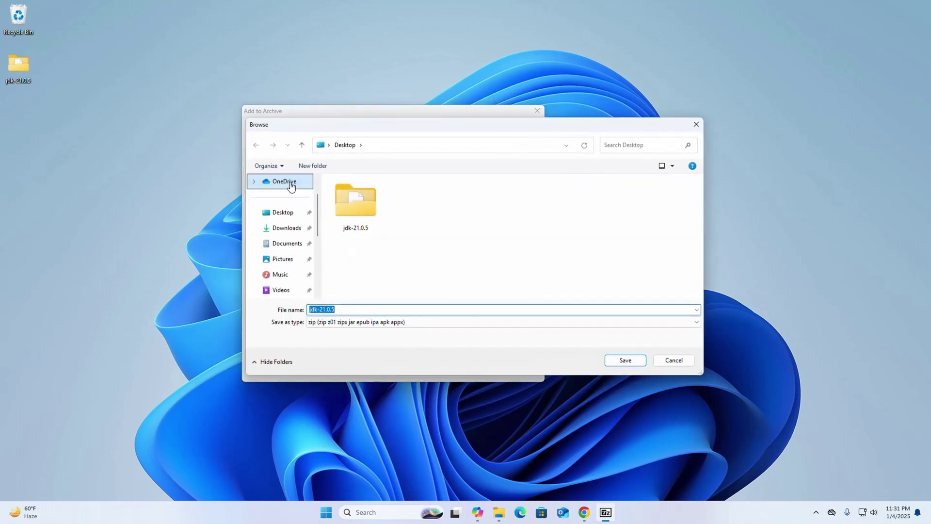
{"action": "left_click", "coordinate": [313, 166]}
{"action": "left_click", "coordinate": [422, 199]}
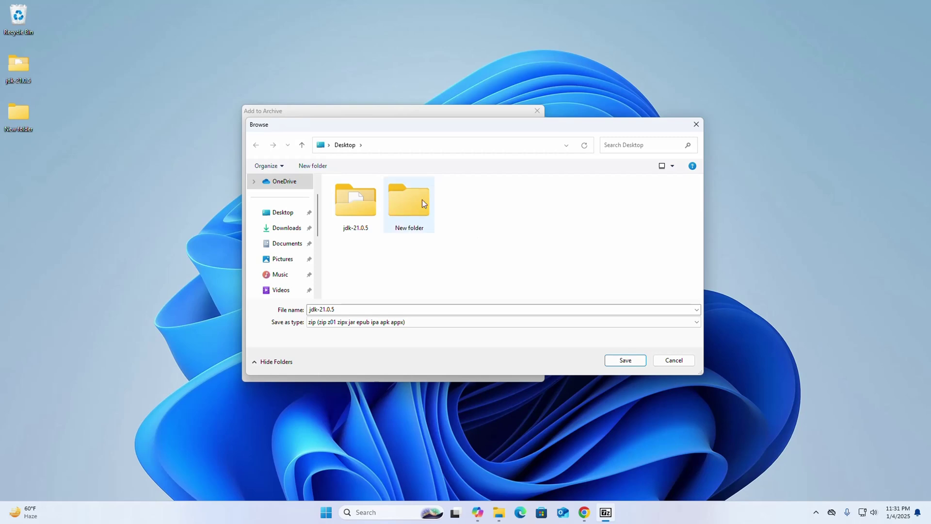
{"action": "double_click", "coordinate": [422, 200]}
{"action": "left_click", "coordinate": [628, 359]}
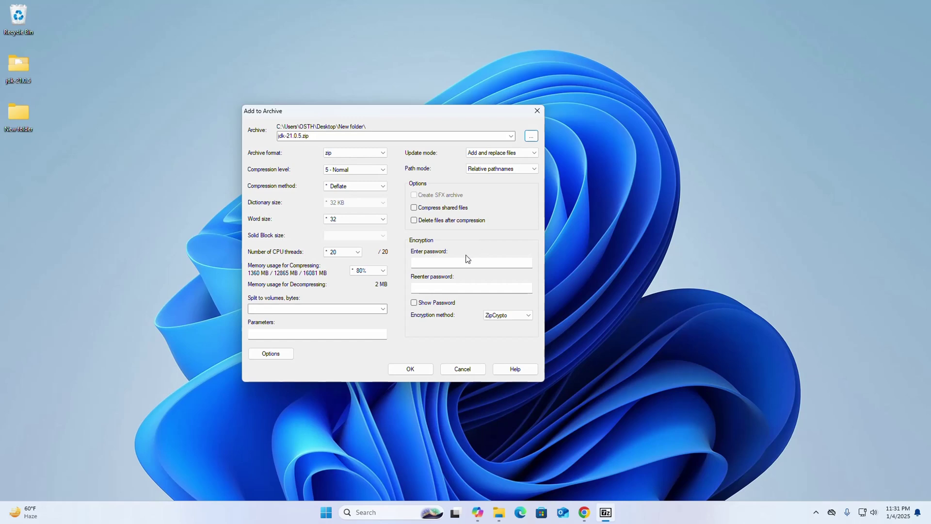
{"action": "left_click", "coordinate": [455, 261]}
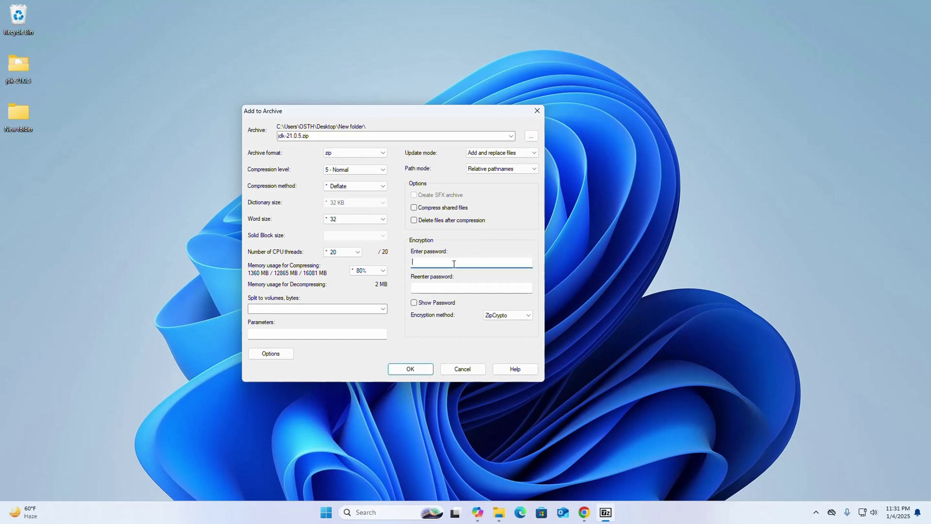
{"action": "left_click", "coordinate": [431, 287]}
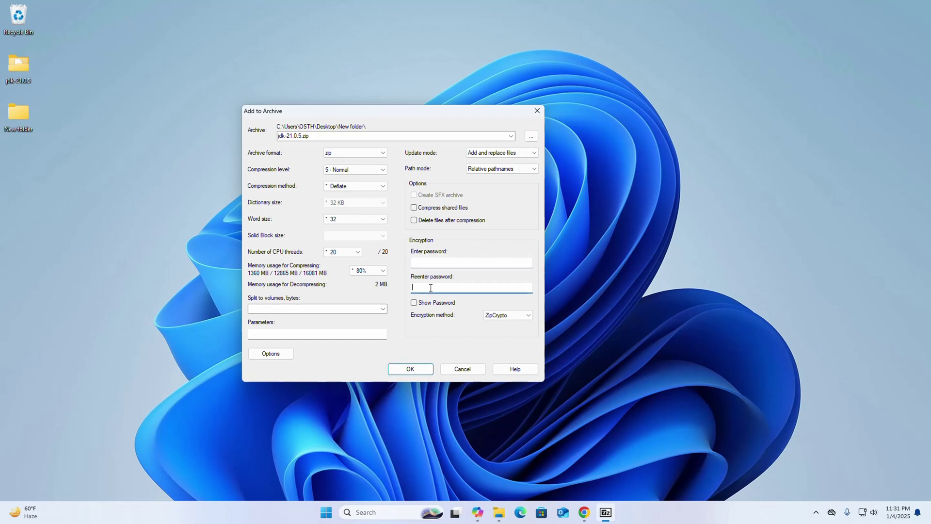